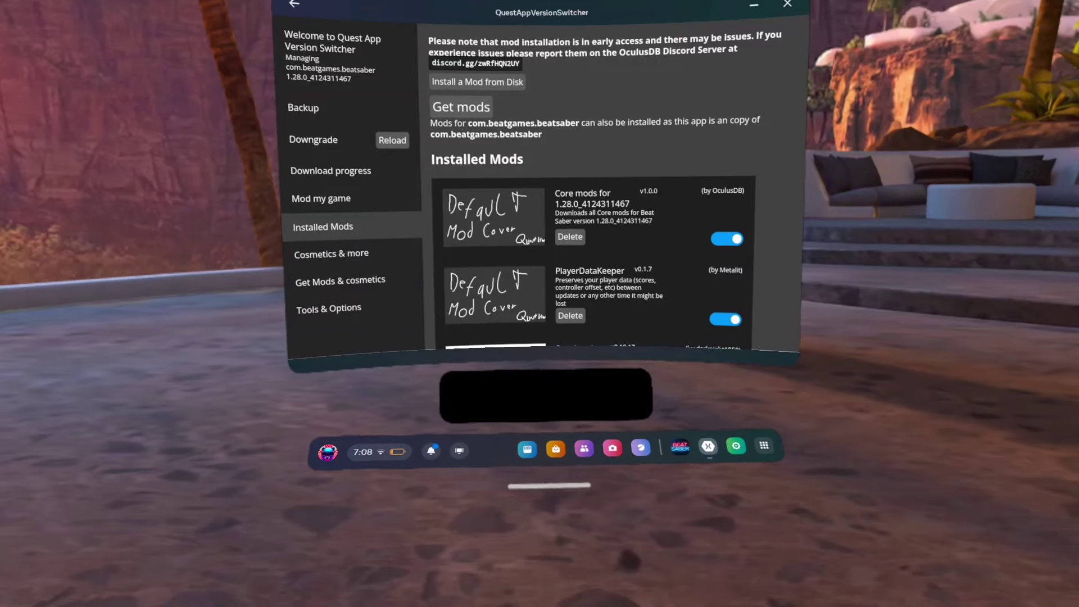
# Step: Open the Get Mods & cosmetics page listing Beat Saber mod download links
pyautogui.click(462, 152)
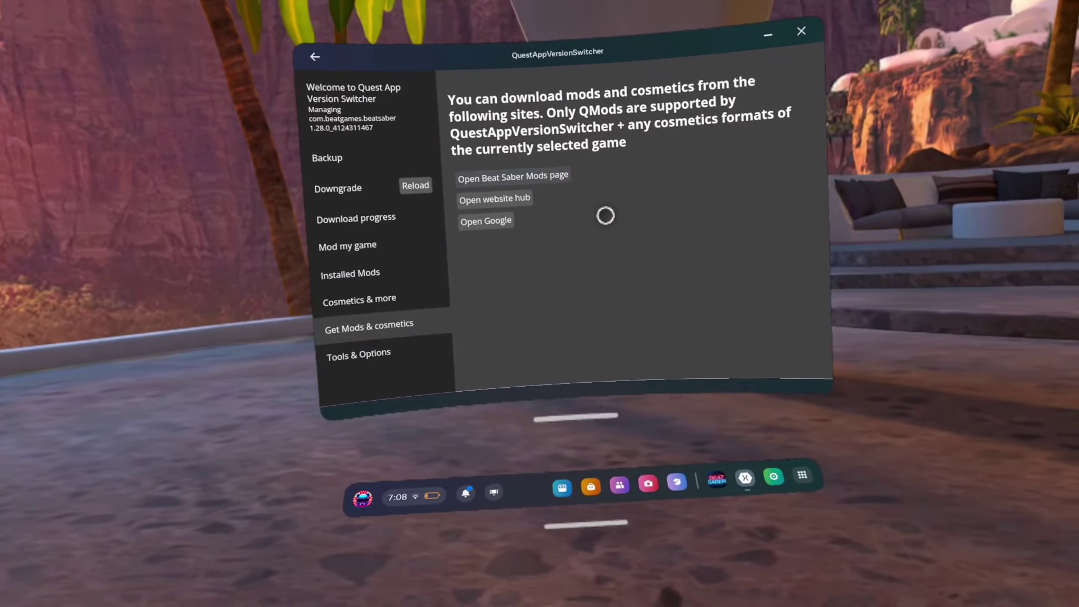
pyautogui.scroll(-2, 472, 204)
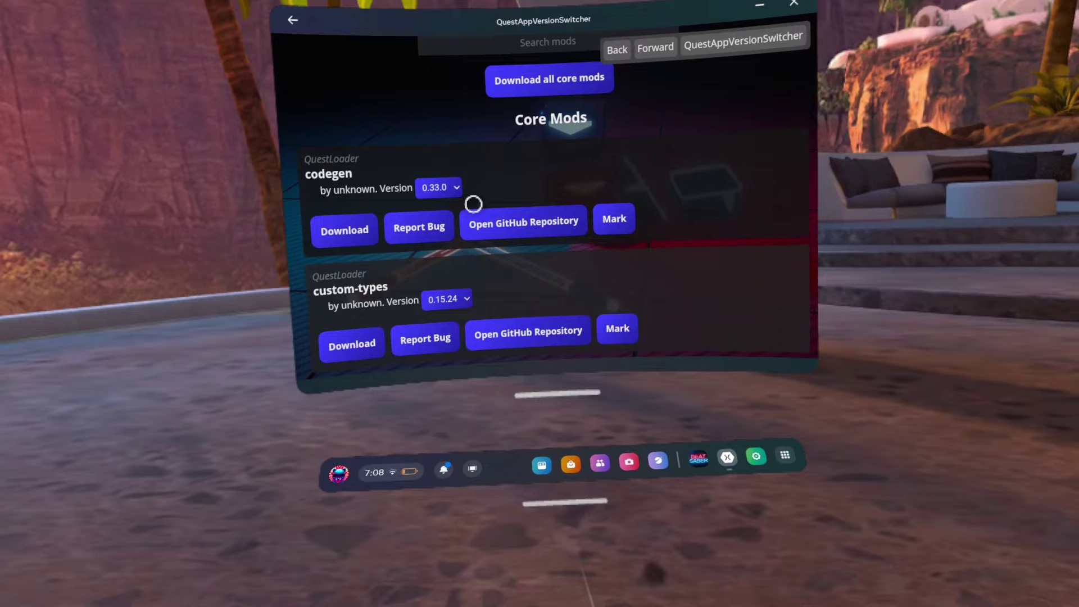
pyautogui.scroll(2, 473, 204)
pyautogui.scroll(2, 566, 203)
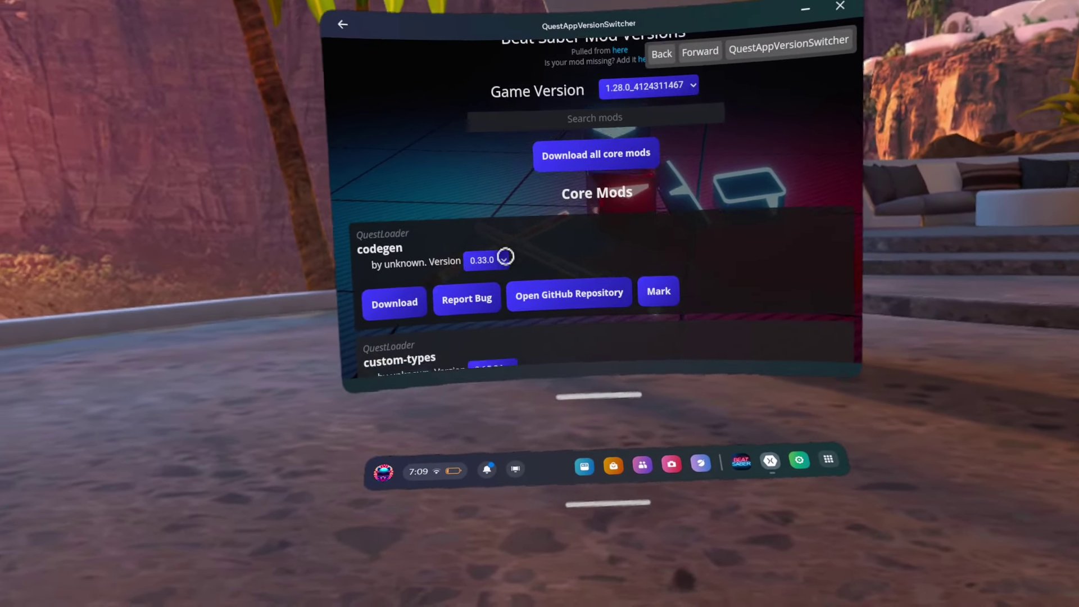
pyautogui.scroll(-2, 586, 262)
pyautogui.scroll(5, 590, 264)
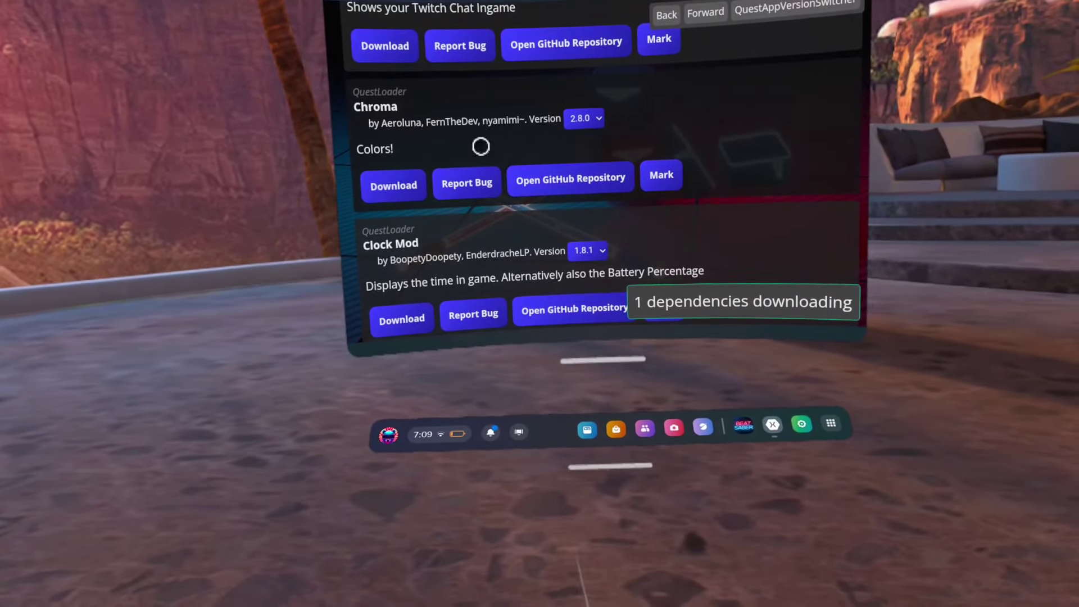
pyautogui.scroll(-5, 594, 143)
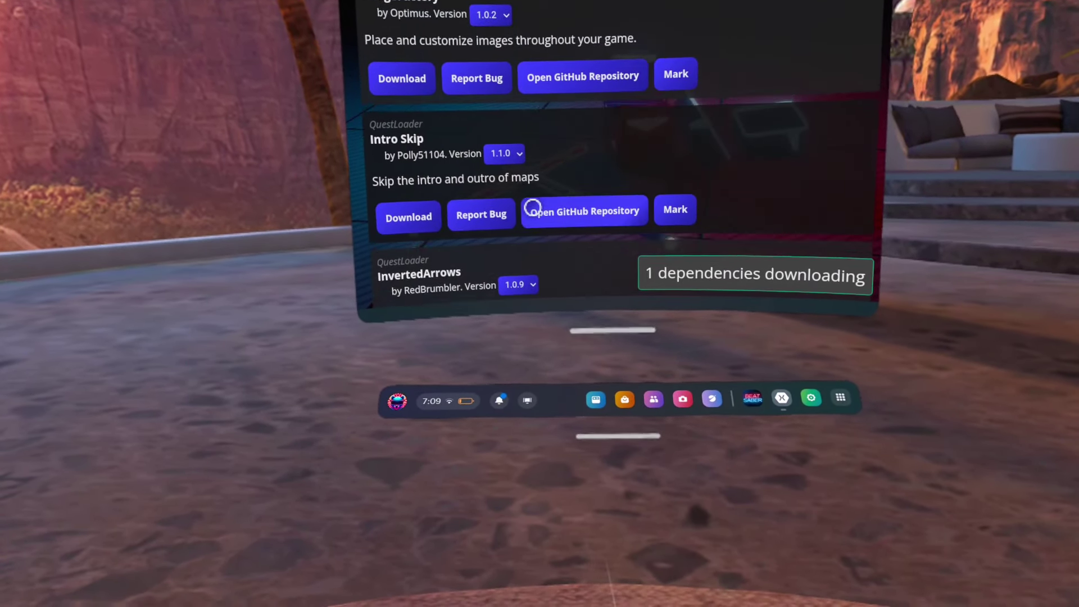
pyautogui.scroll(-2, 532, 203)
pyautogui.scroll(-2, 532, 194)
pyautogui.scroll(-2, 531, 211)
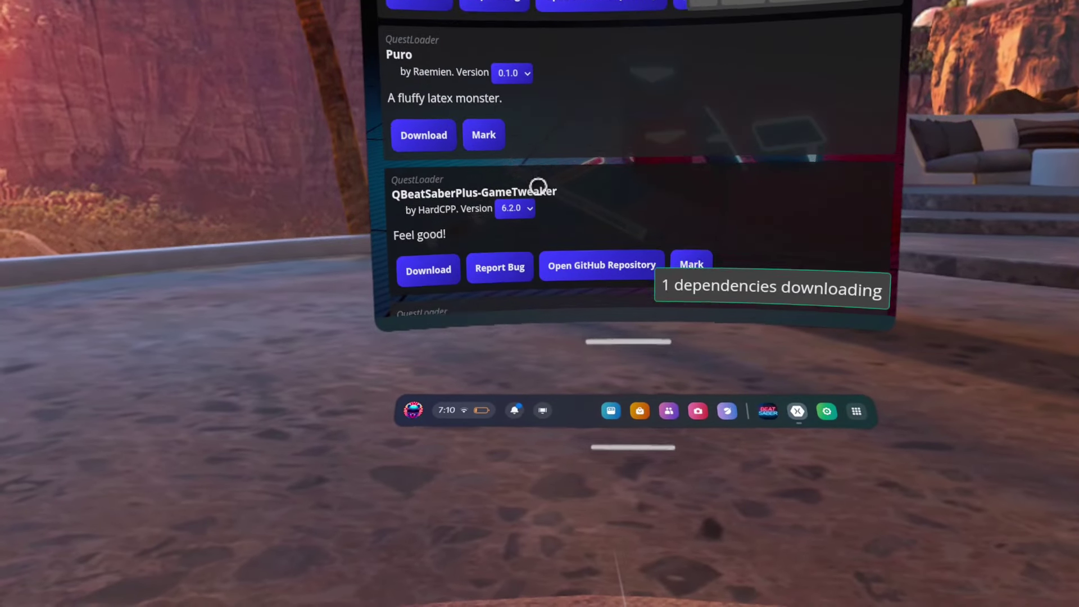
pyautogui.scroll(-2, 545, 190)
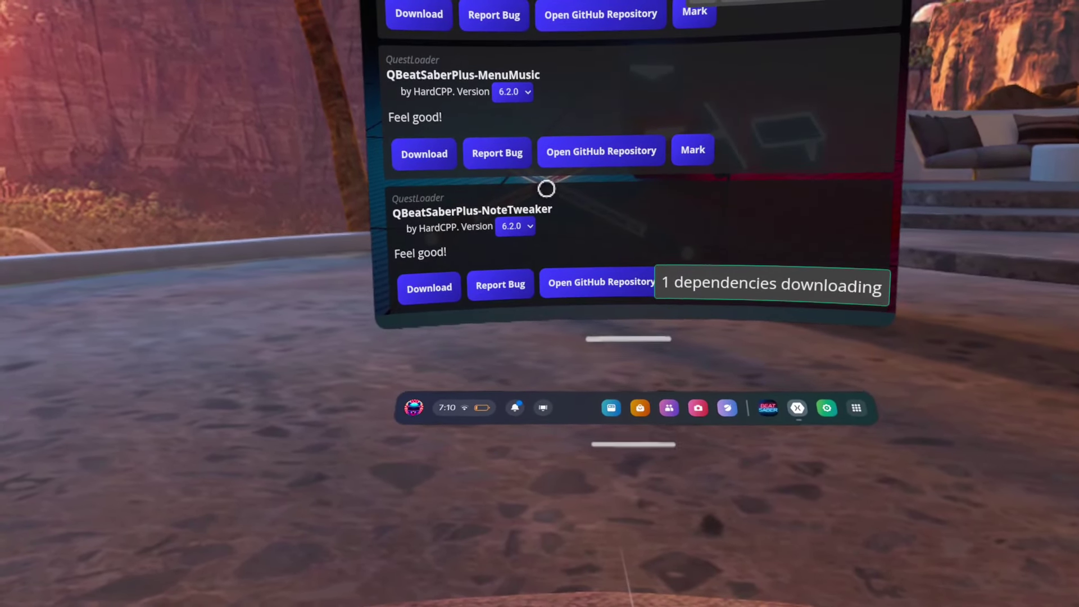
pyautogui.scroll(2, 531, 257)
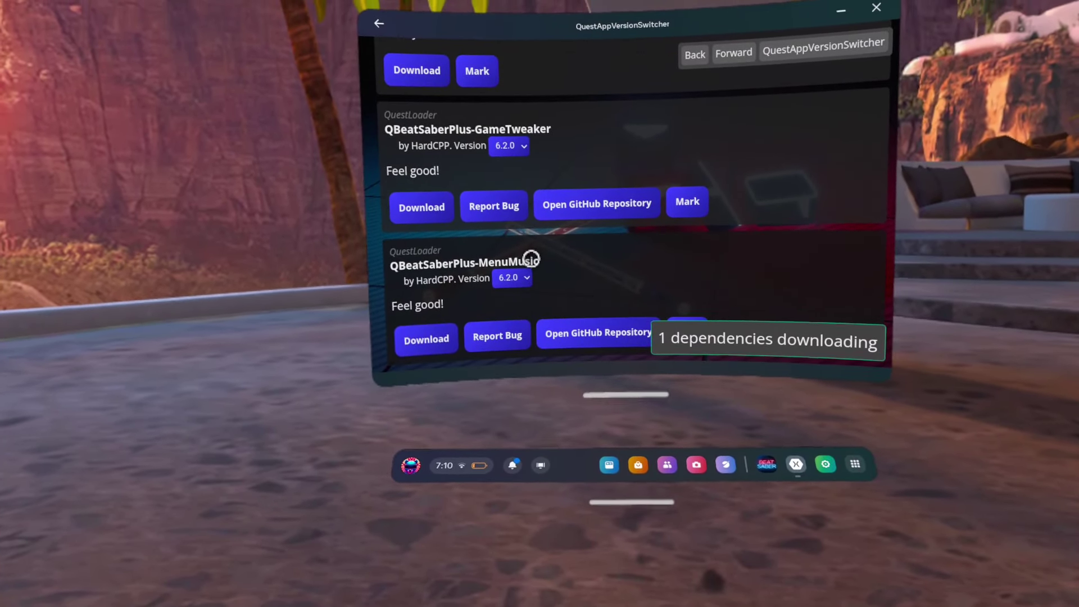